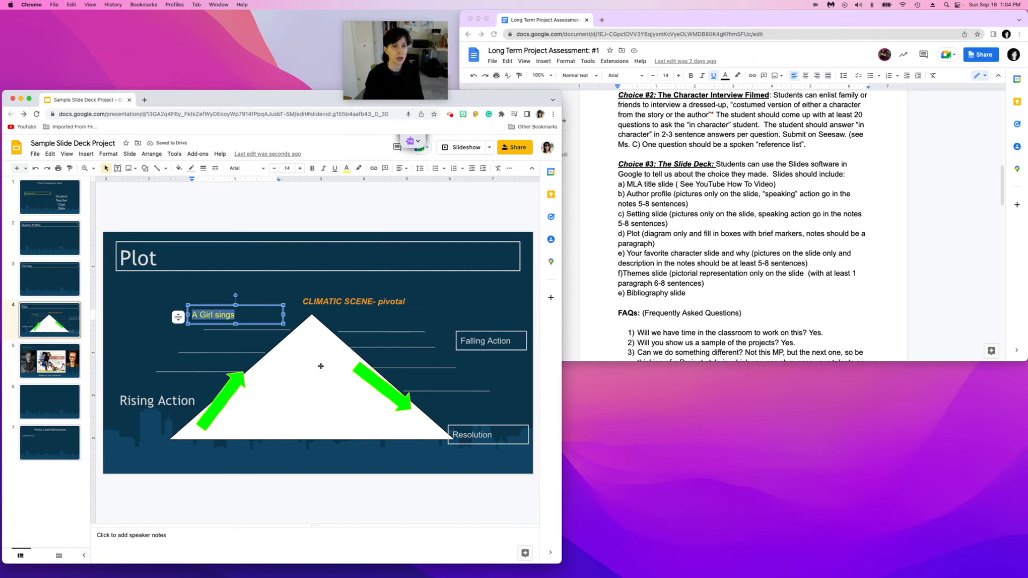
# - Add the speaker note "You would write at least a paragraph here. Detail explanation of your plot diagram 7-10 sentences" to the Plot slide
pyautogui.click(129, 537)
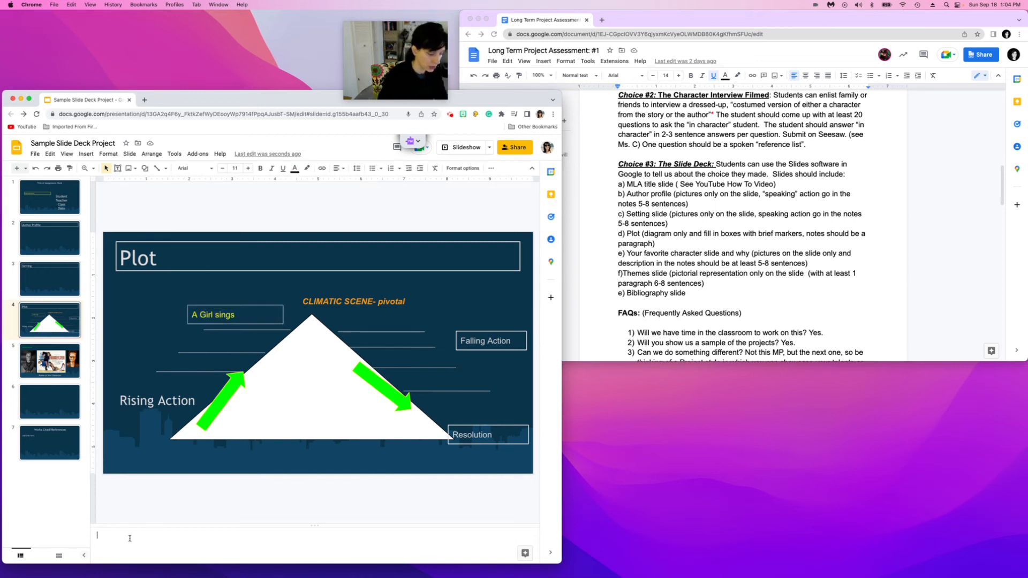
pyautogui.write('You would')
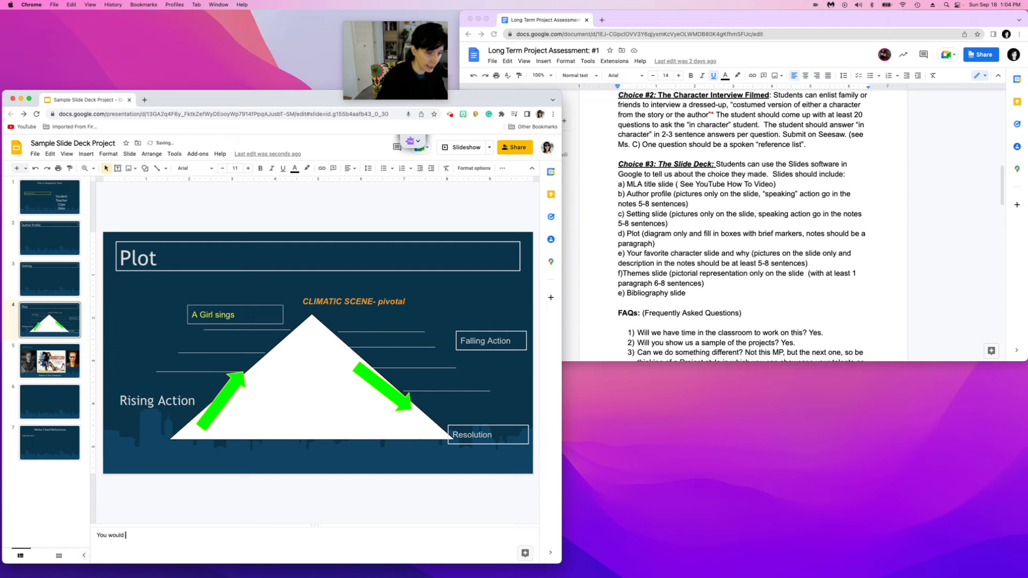
pyautogui.write(' write')
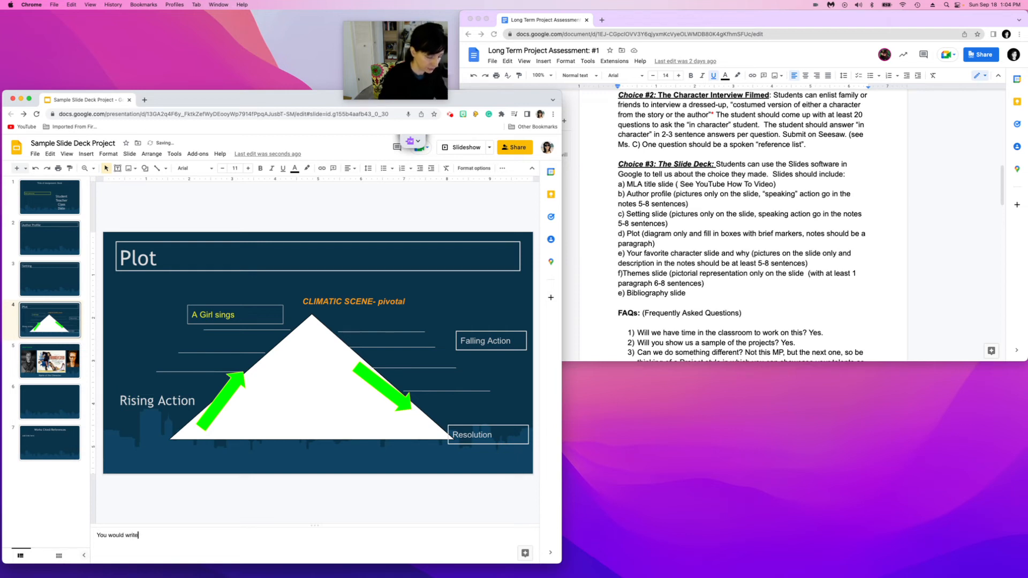
pyautogui.write(' at leas')
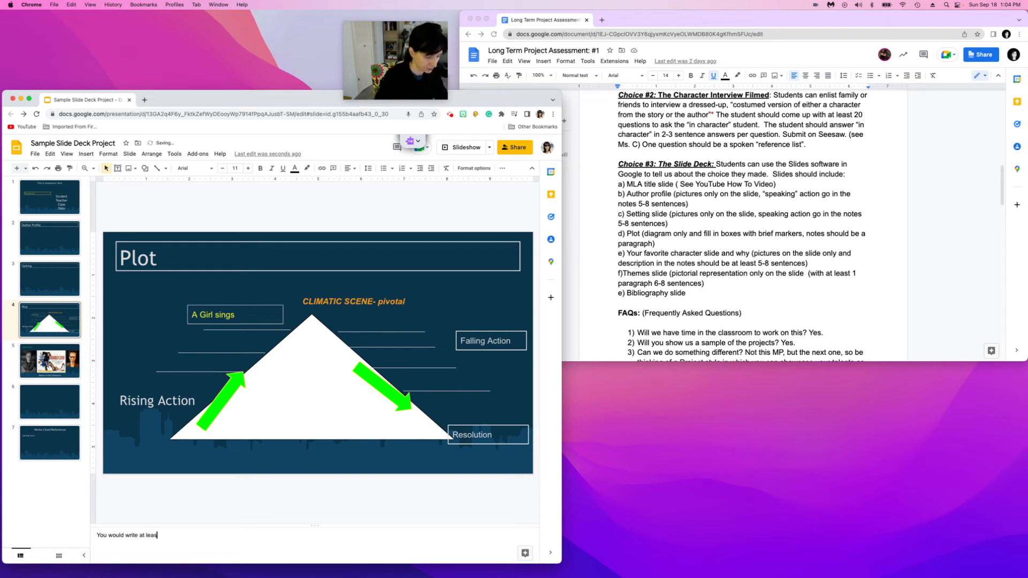
pyautogui.write('t a paragraph here. Deatil')
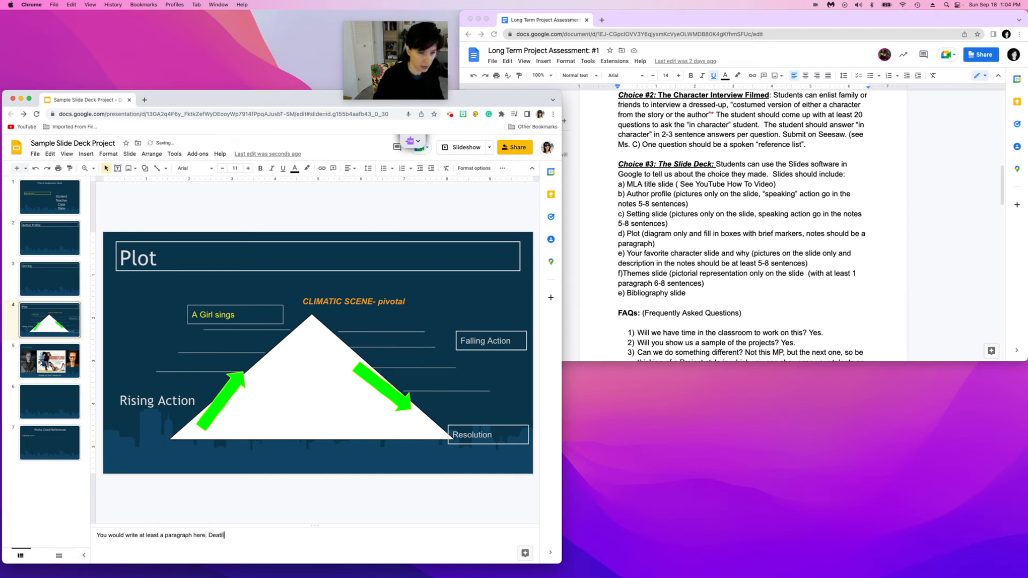
pyautogui.press('BackSpace')
pyautogui.press('BackSpace')
pyautogui.press('BackSpace')
pyautogui.press('BackSpace')
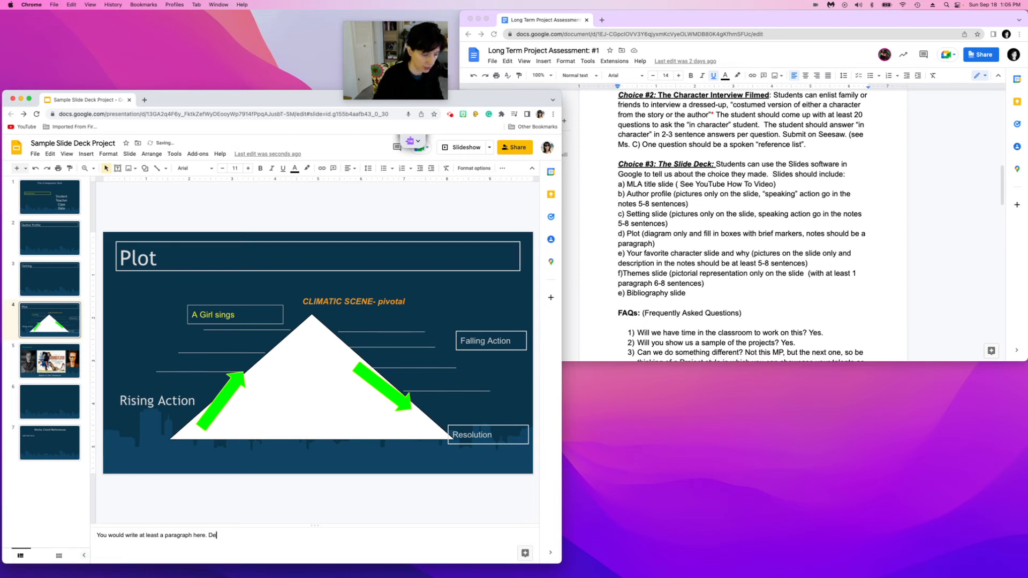
pyautogui.write('tail expl')
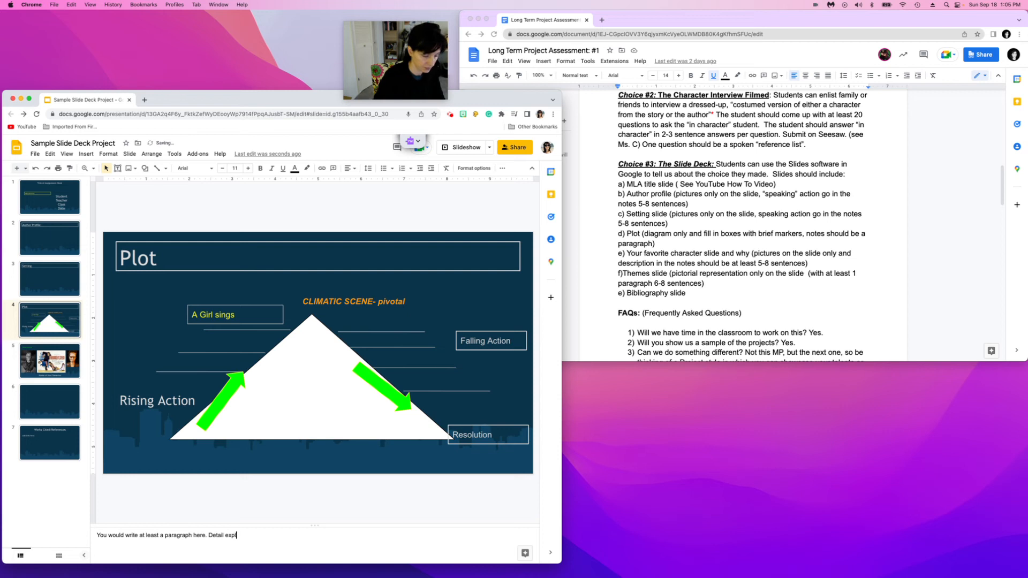
pyautogui.write('anation of your')
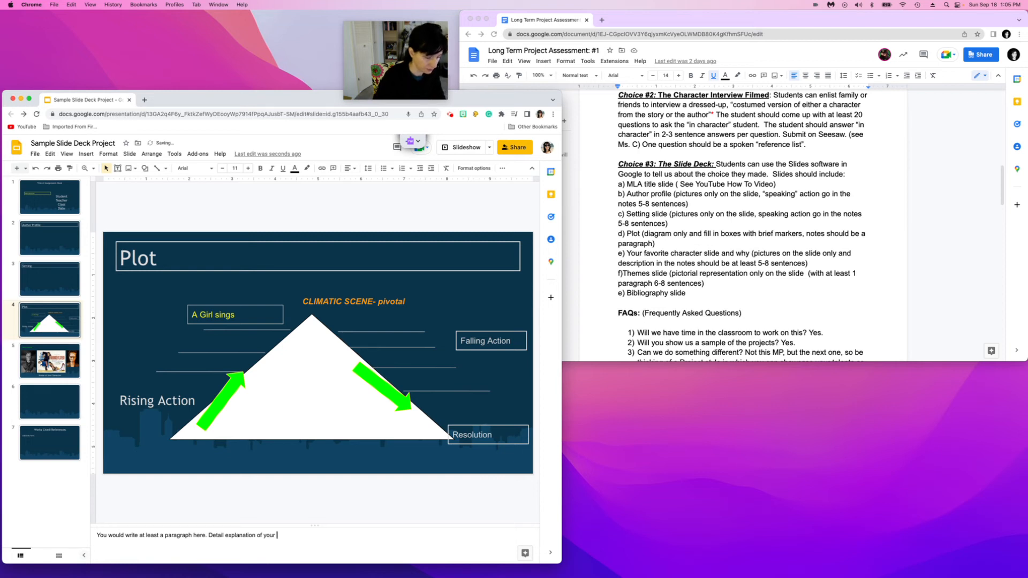
pyautogui.write(' plot diagram')
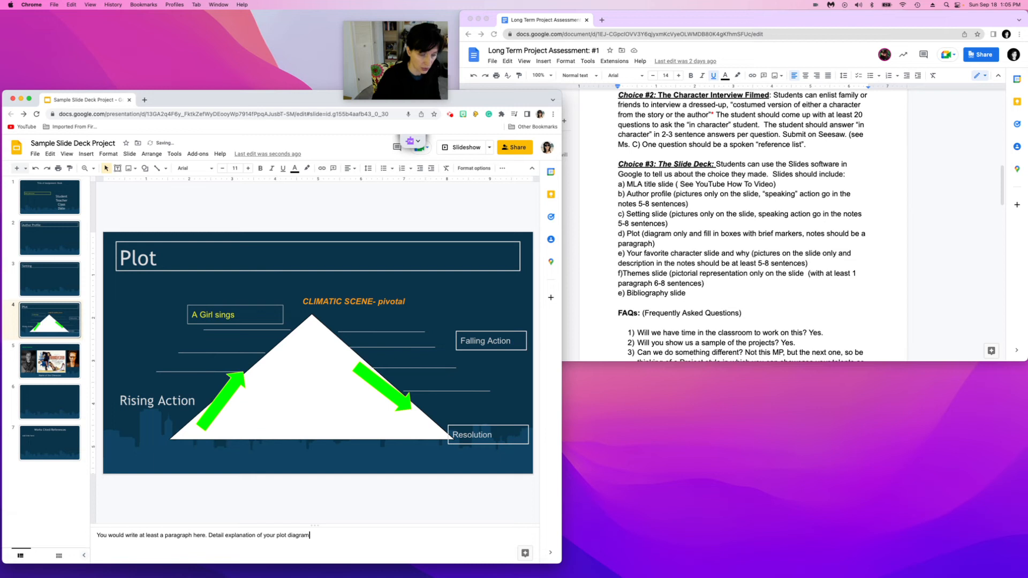
pyautogui.write(' 7-10 se')
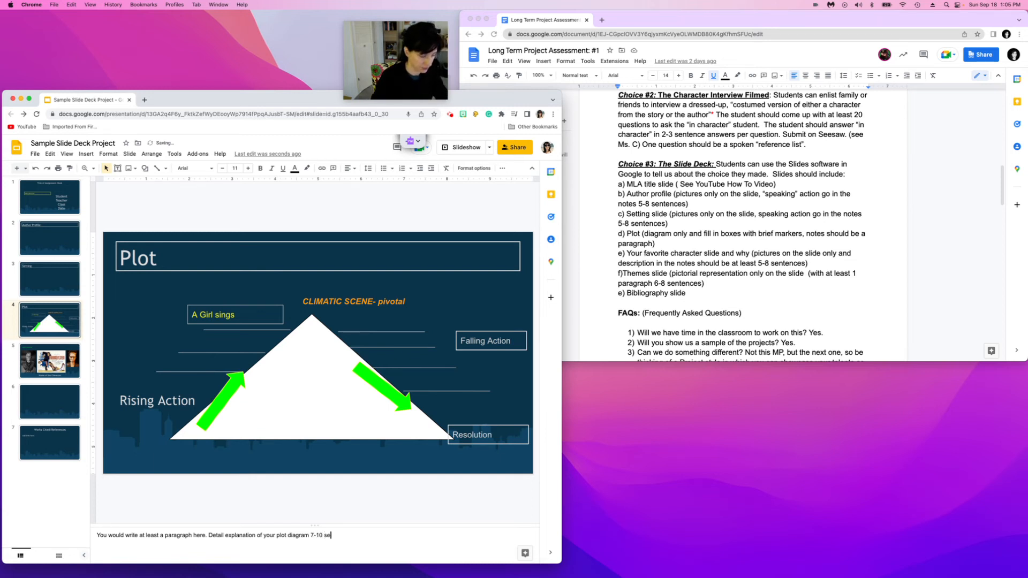
pyautogui.write('ntences')
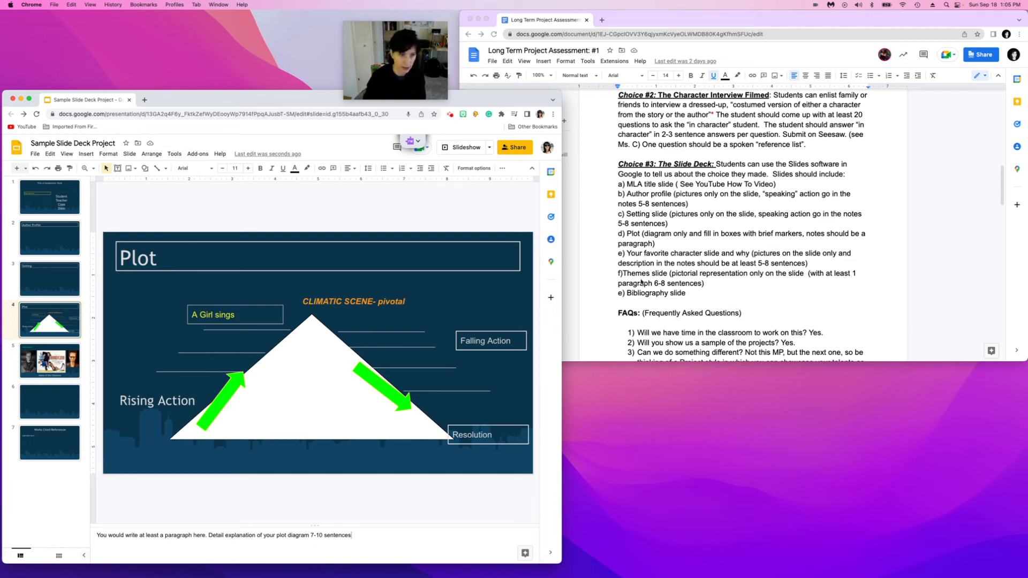
# - Title the blank slide 6 "Themes"
pyautogui.click(56, 401)
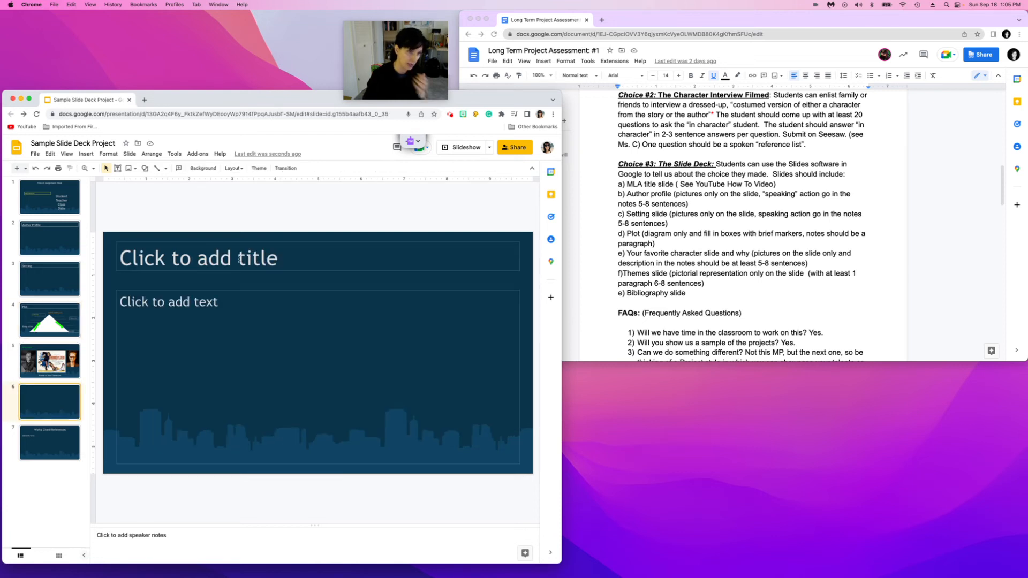
pyautogui.click(239, 259)
pyautogui.write('Th')
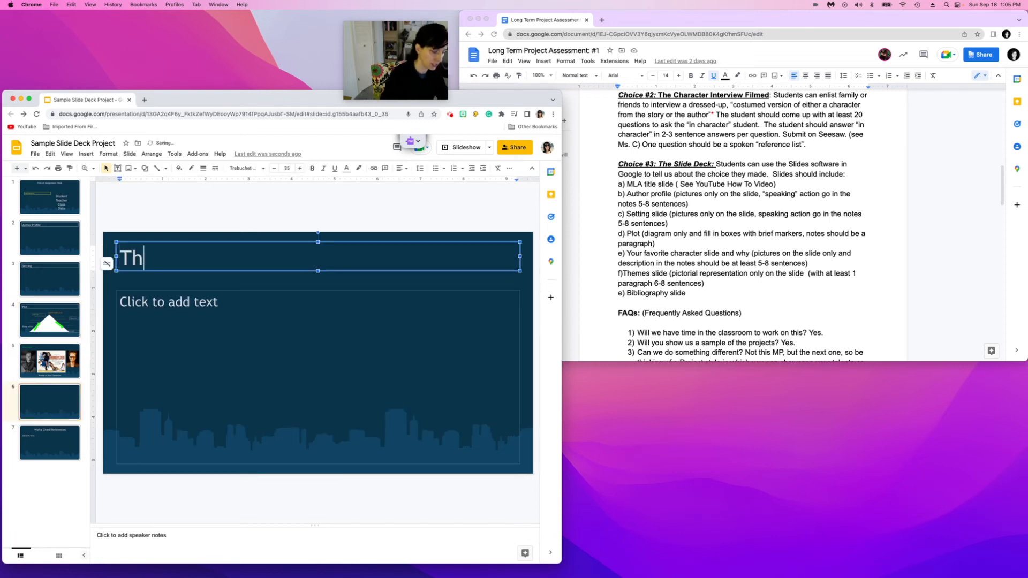
pyautogui.write('eme')
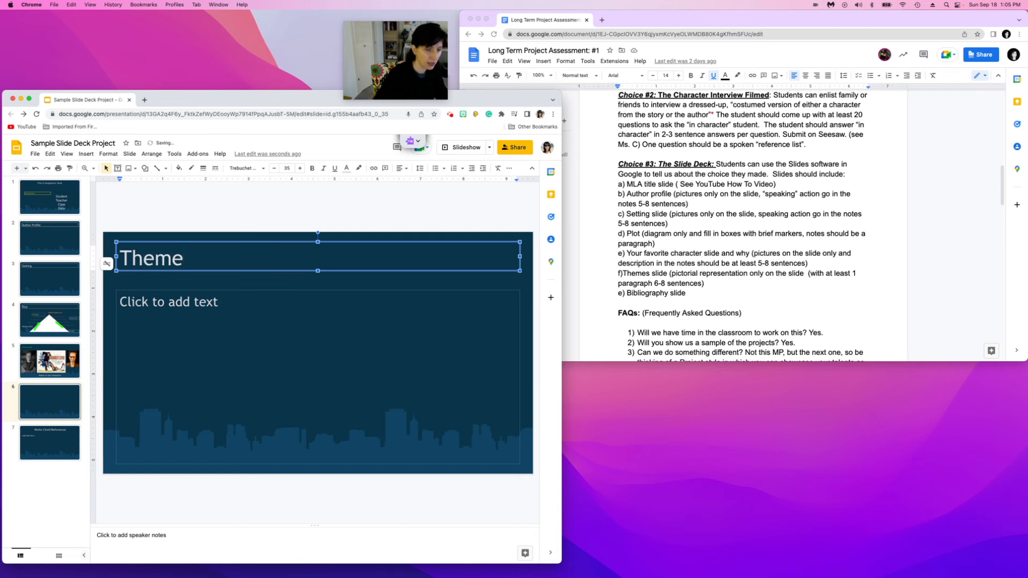
pyautogui.write('s')
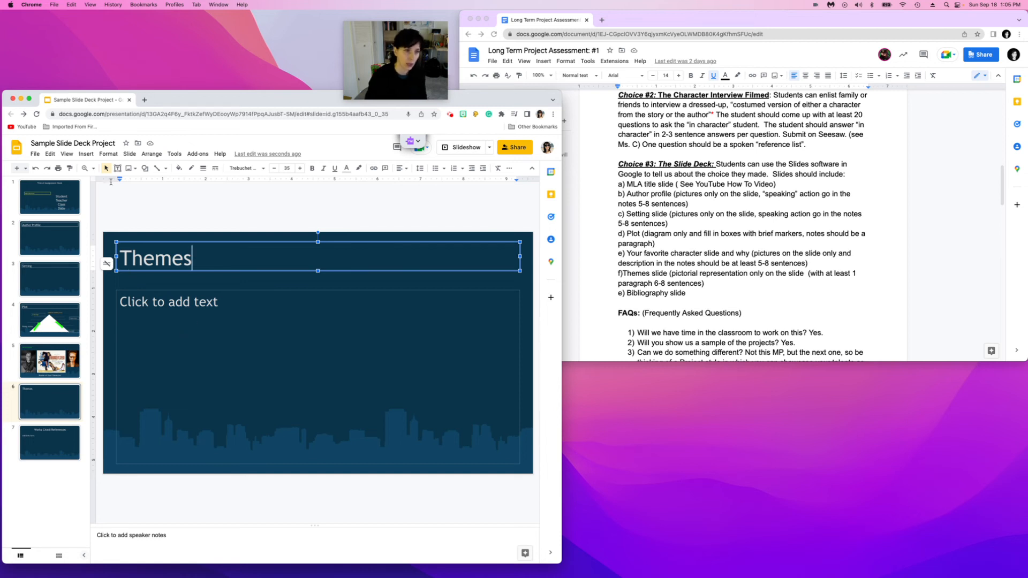
# - Search the web for "love" images, insert the silhouette couple forming a heart, and place it at the lower middle of the Themes slide
pyautogui.click(86, 155)
pyautogui.moveTo(105, 171)
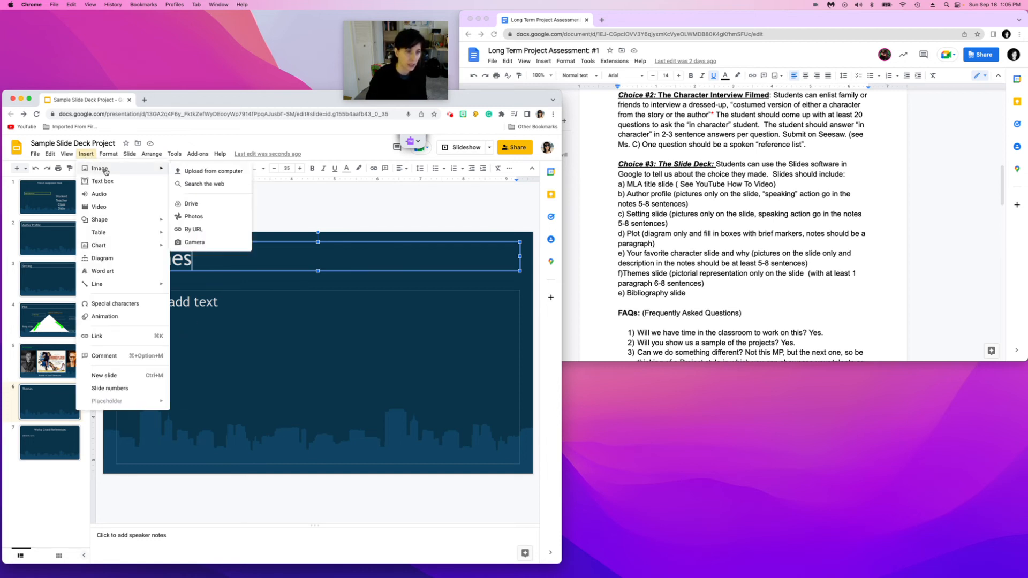
pyautogui.click(195, 185)
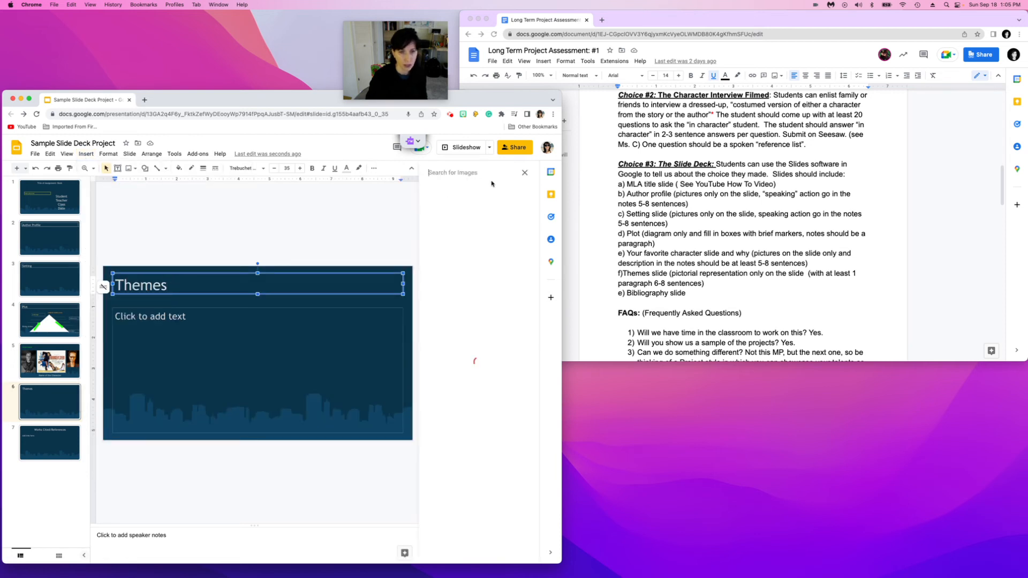
pyautogui.write('love')
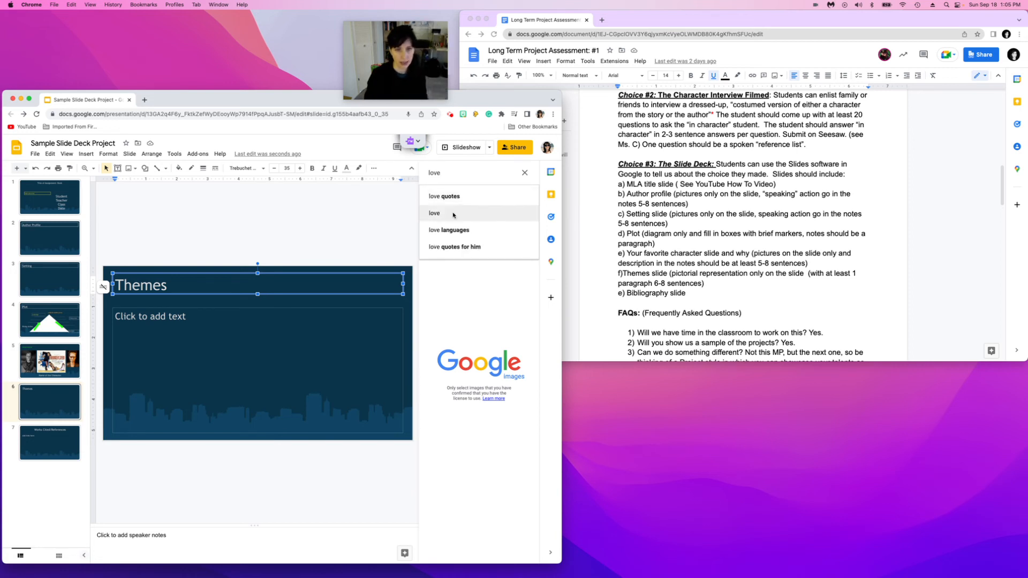
pyautogui.click(452, 214)
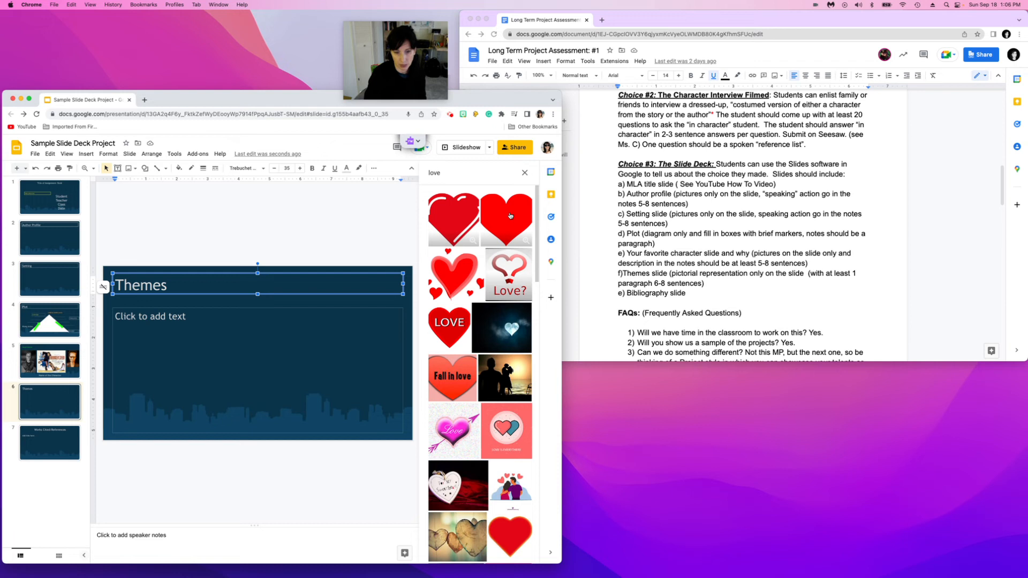
pyautogui.scroll(-5, 506, 460)
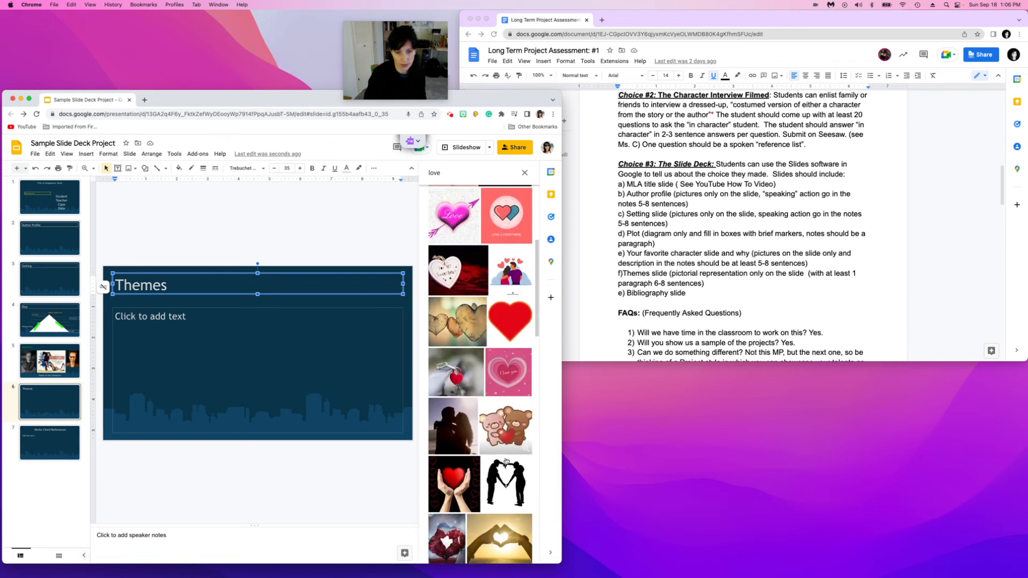
pyautogui.moveTo(505, 465); pyautogui.dragTo(135, 310)
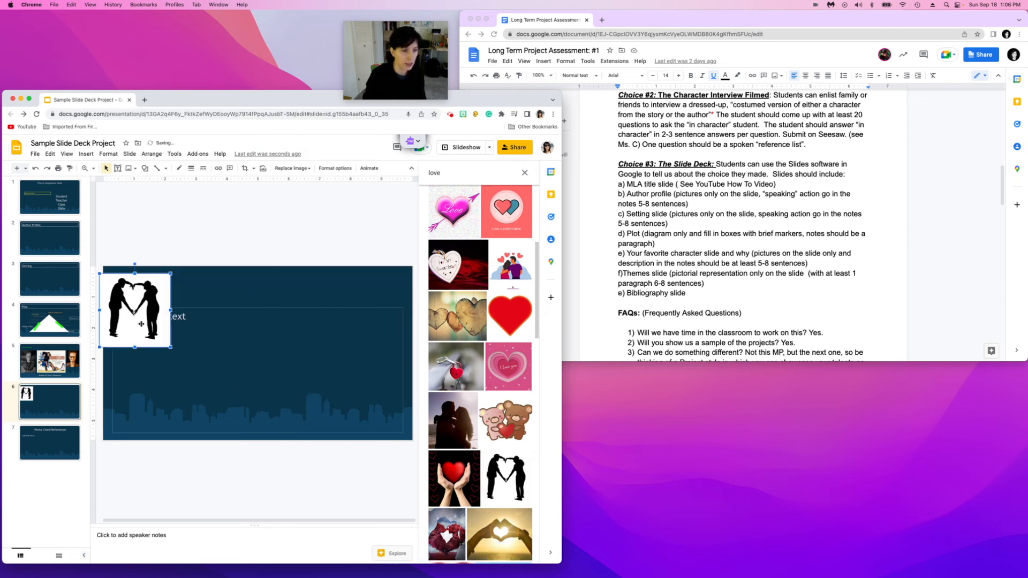
pyautogui.moveTo(133, 310); pyautogui.dragTo(233, 385)
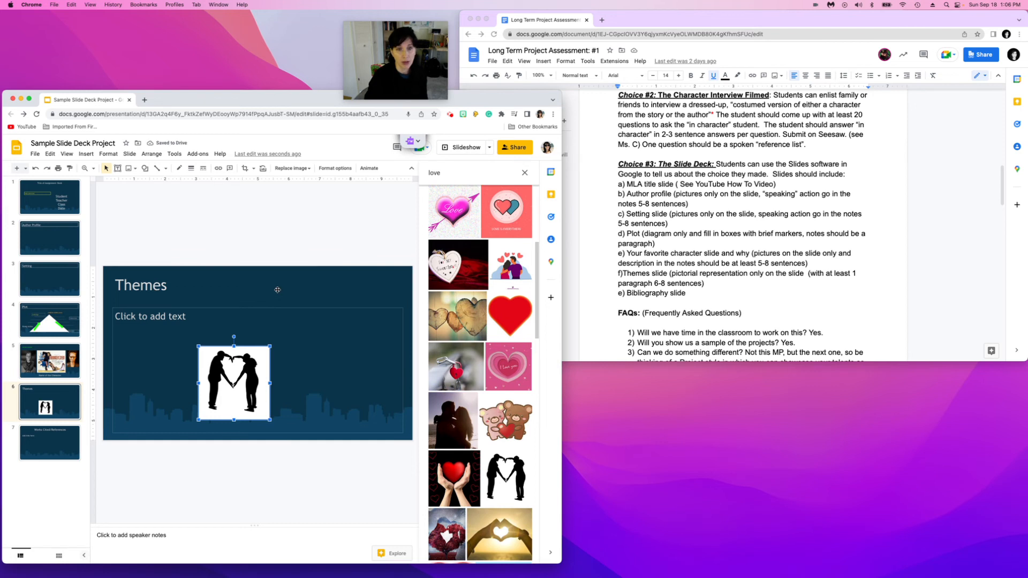
# - Search images for "war", insert the photo of soldiers in dust, and shrink it to fit above and right of the silhouette picture
pyautogui.click(426, 173)
pyautogui.write('war')
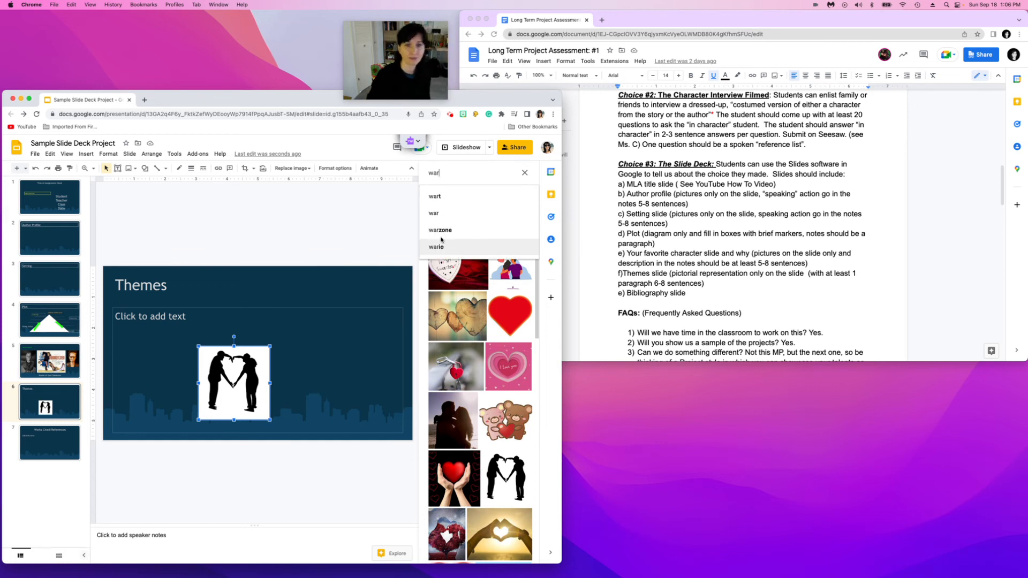
pyautogui.click(437, 214)
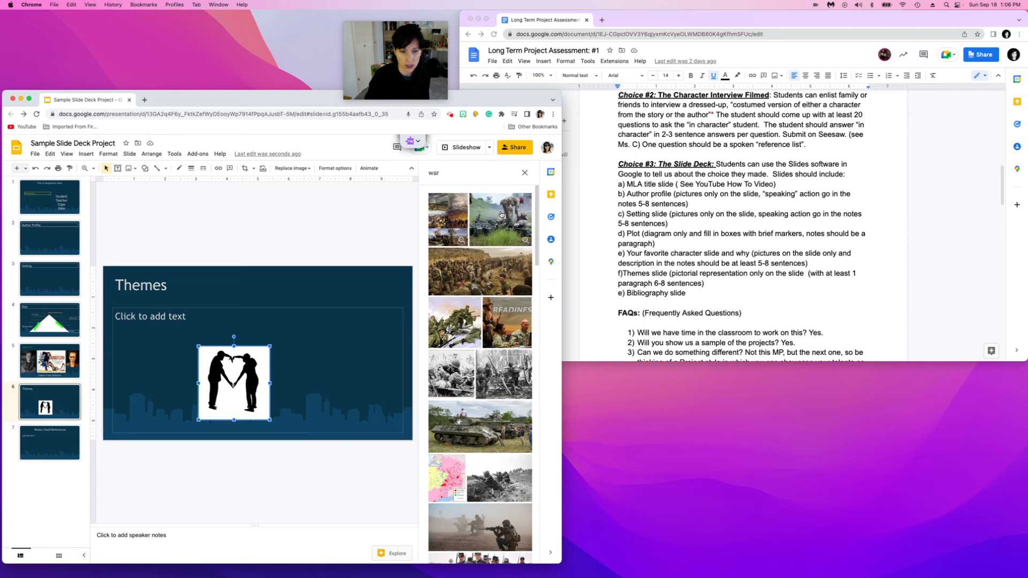
pyautogui.moveTo(496, 525); pyautogui.dragTo(278, 373)
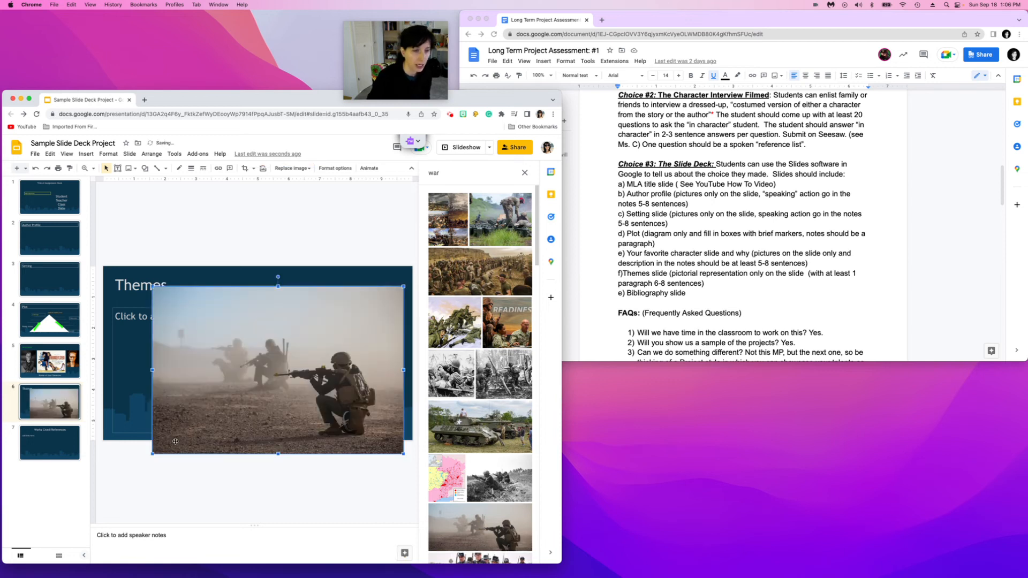
pyautogui.moveTo(152, 454); pyautogui.dragTo(331, 358)
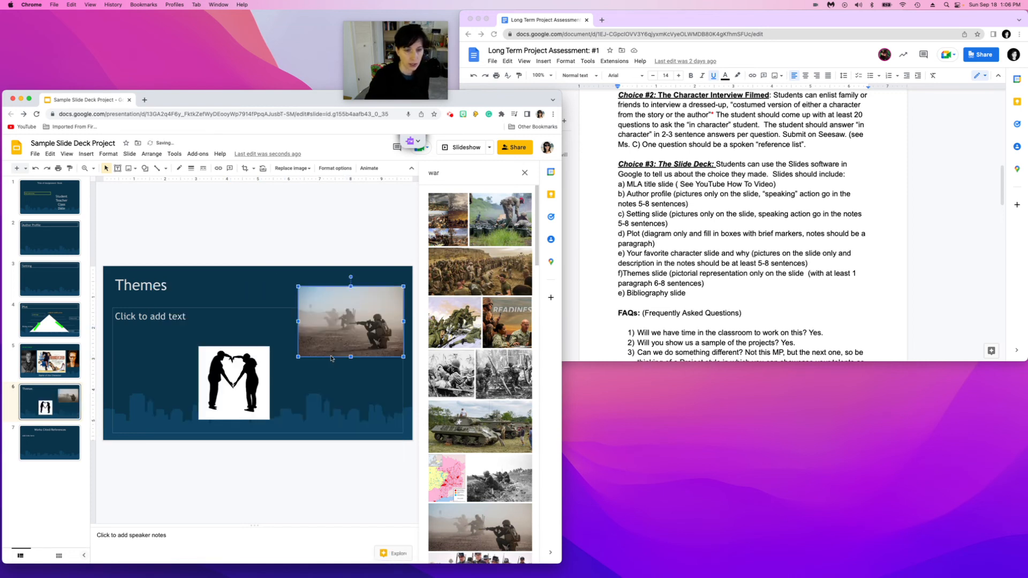
pyautogui.moveTo(351, 301); pyautogui.dragTo(339, 320)
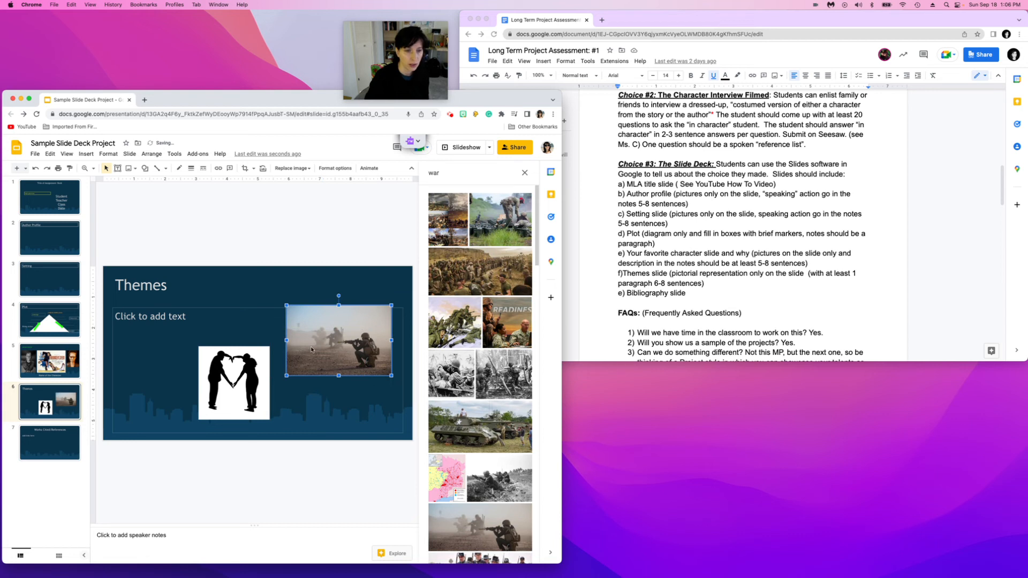
# - Add the speaker note "Write a paragraph on the themes." to the Themes slide
pyautogui.click(115, 536)
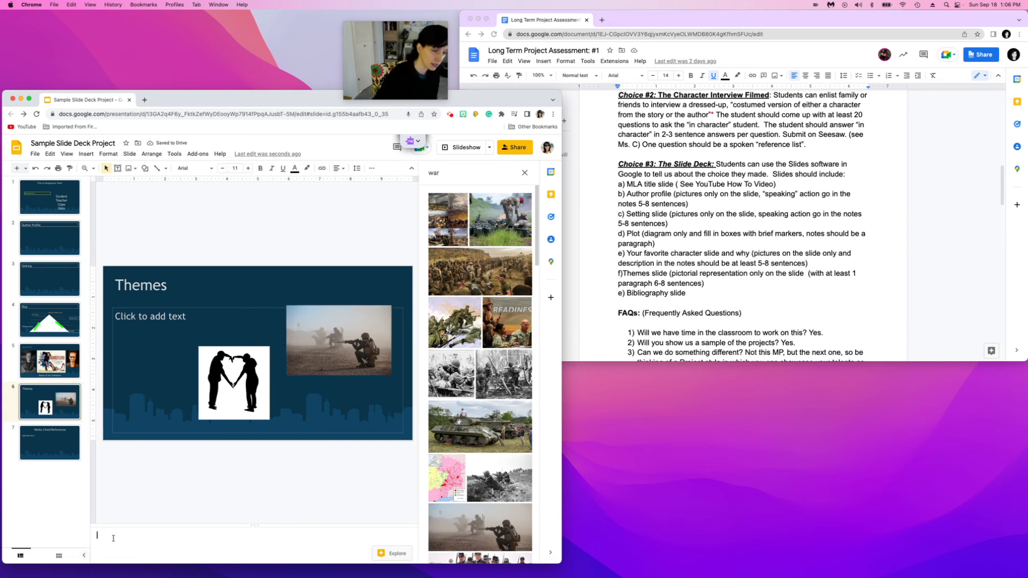
pyautogui.write('Write')
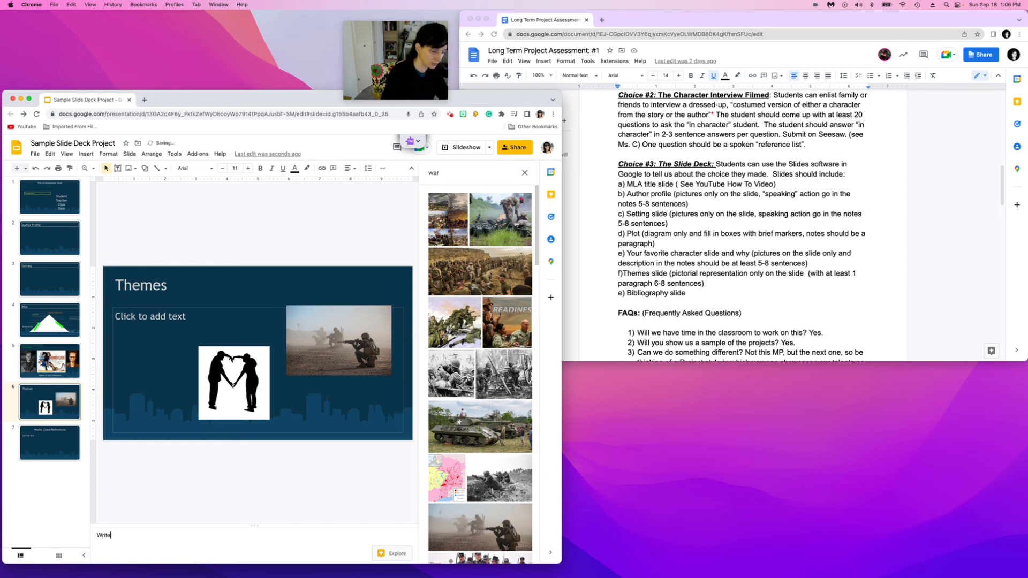
pyautogui.write(' a paragr')
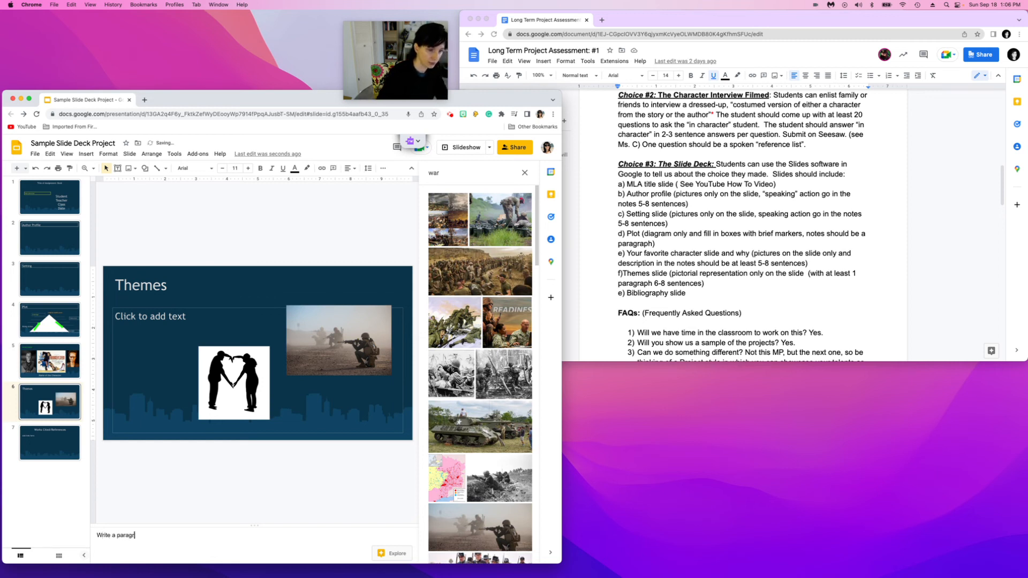
pyautogui.write('aph on the ')
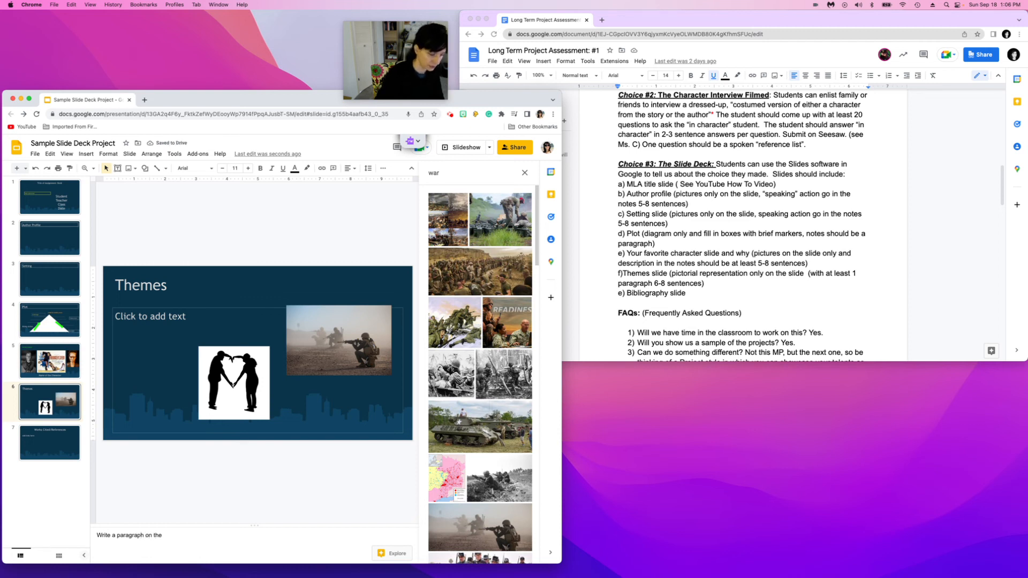
pyautogui.write('themes.')
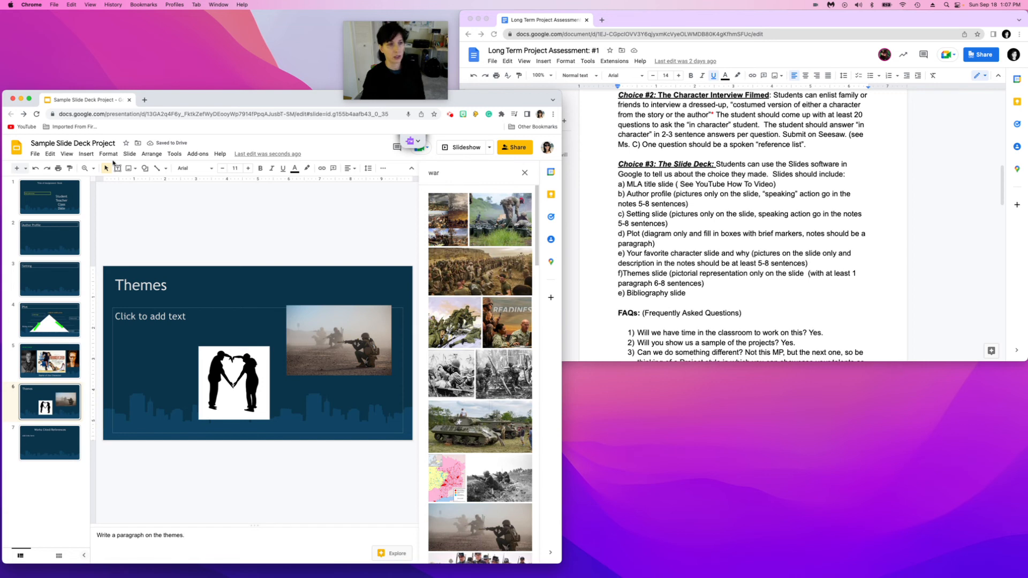
pyautogui.click(179, 157)
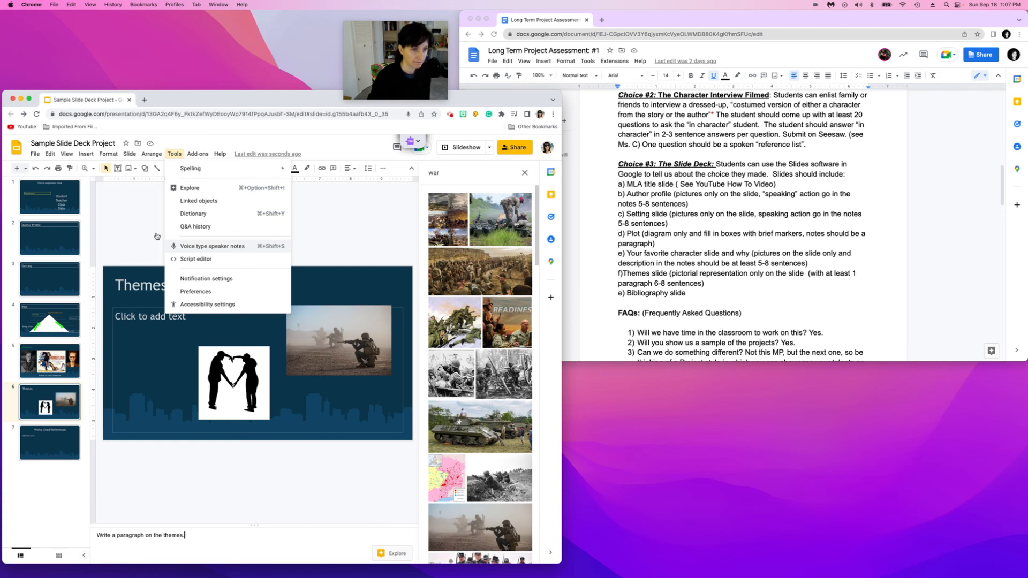
pyautogui.click(154, 261)
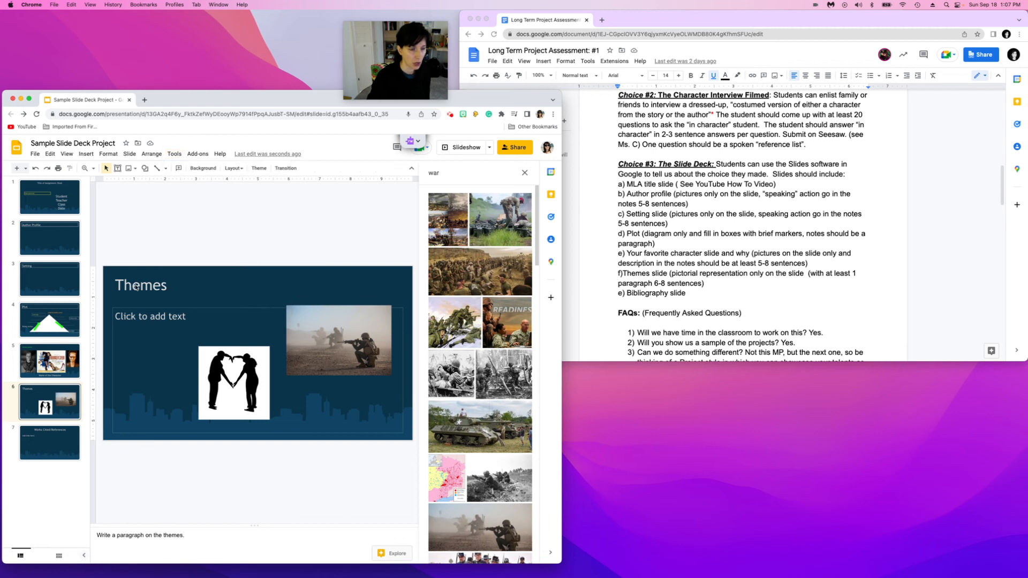
pyautogui.click(137, 287)
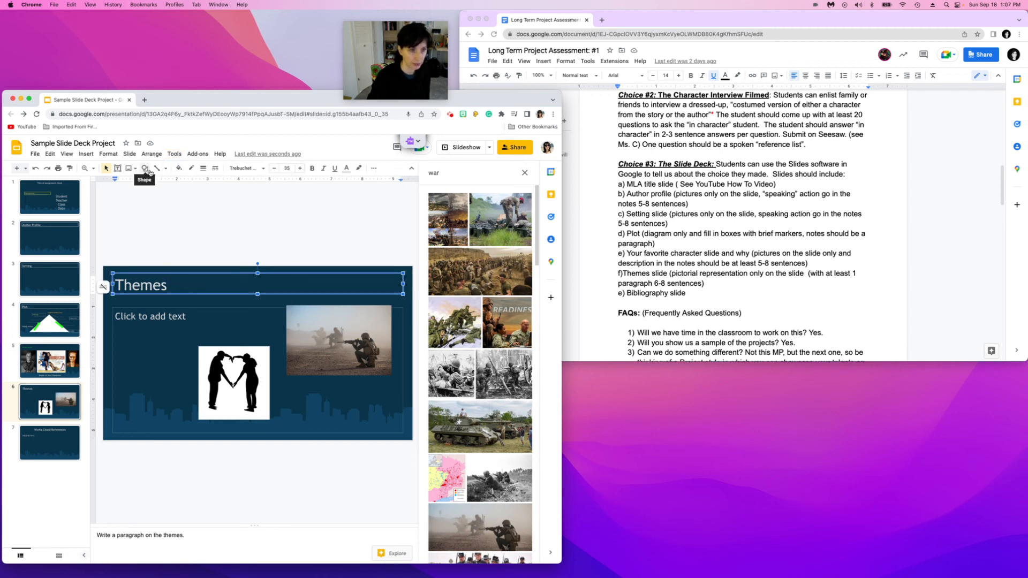
# - Give the title box on the Themes slide a 2px border and choose a border color for it
pyautogui.click(203, 168)
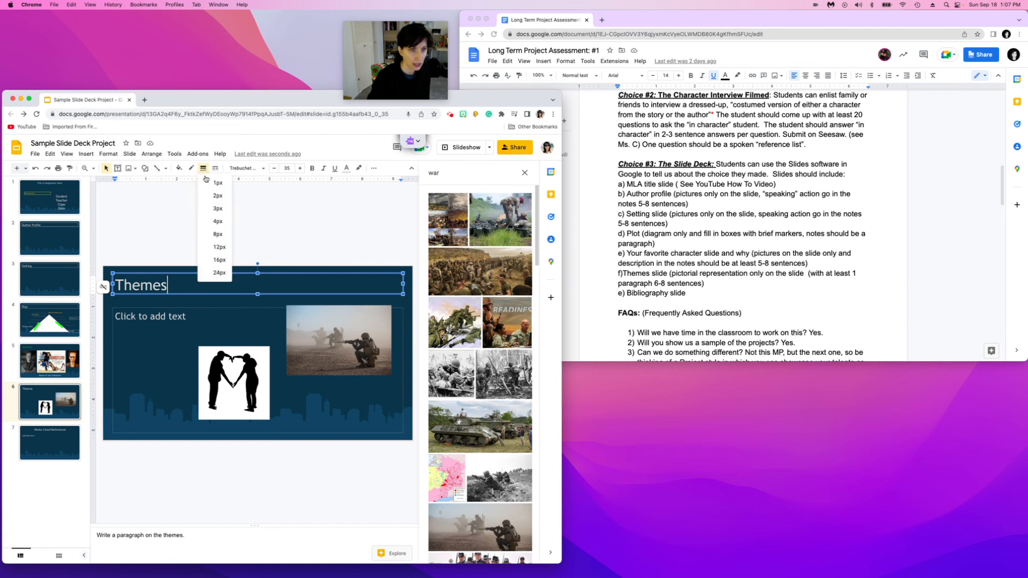
pyautogui.click(215, 196)
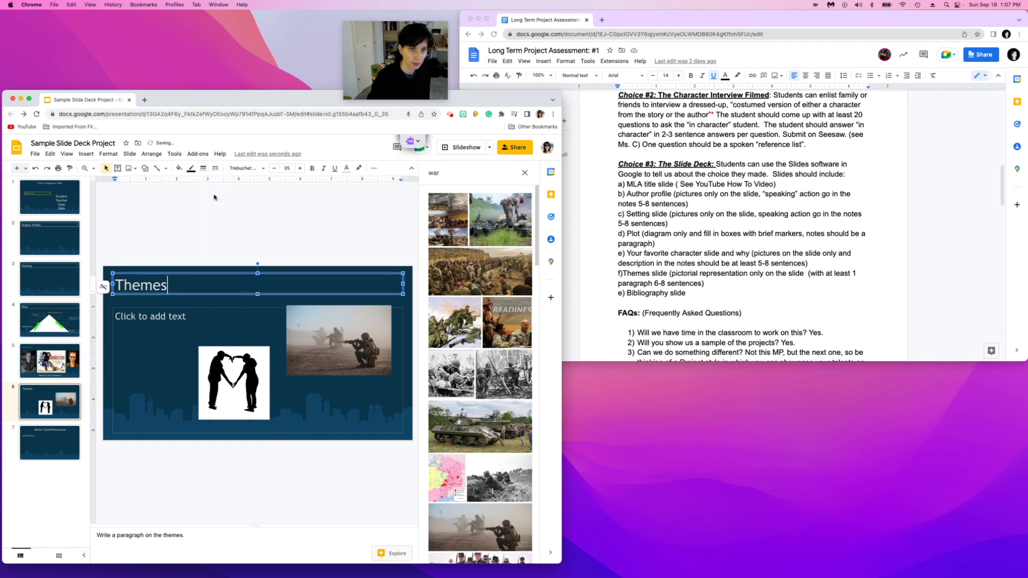
pyautogui.click(190, 170)
pyautogui.click(206, 223)
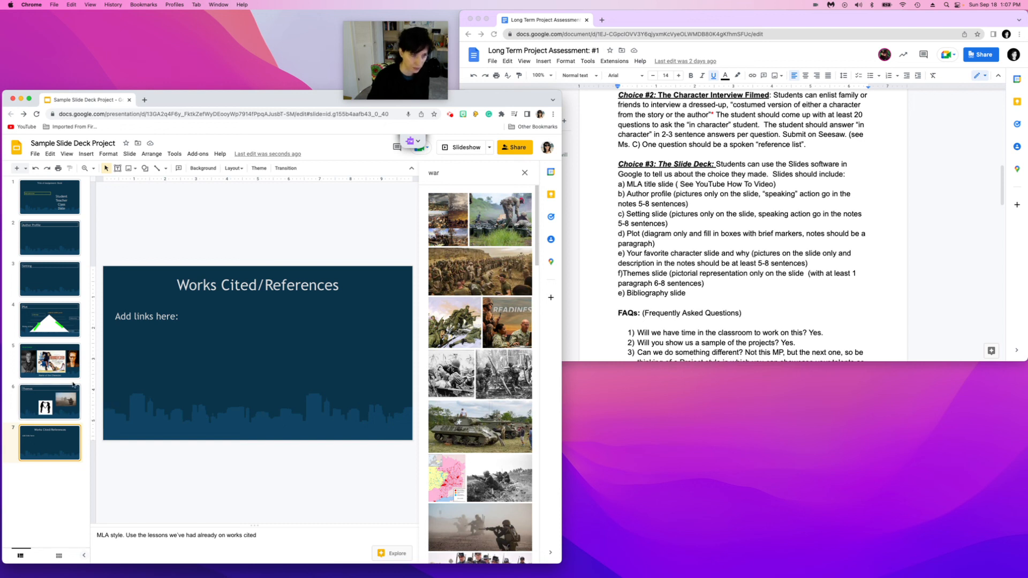
# - Go to the Setting slide and search the web for "countryside" images
pyautogui.click(47, 275)
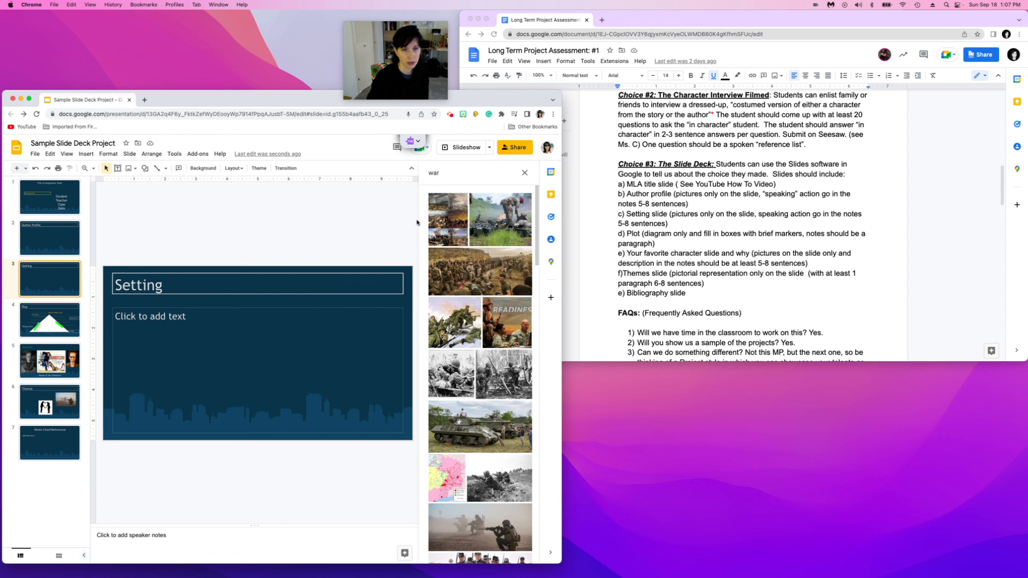
pyautogui.press('BackSpace')
pyautogui.press('BackSpace')
pyautogui.press('BackSpace')
pyautogui.write('coun')
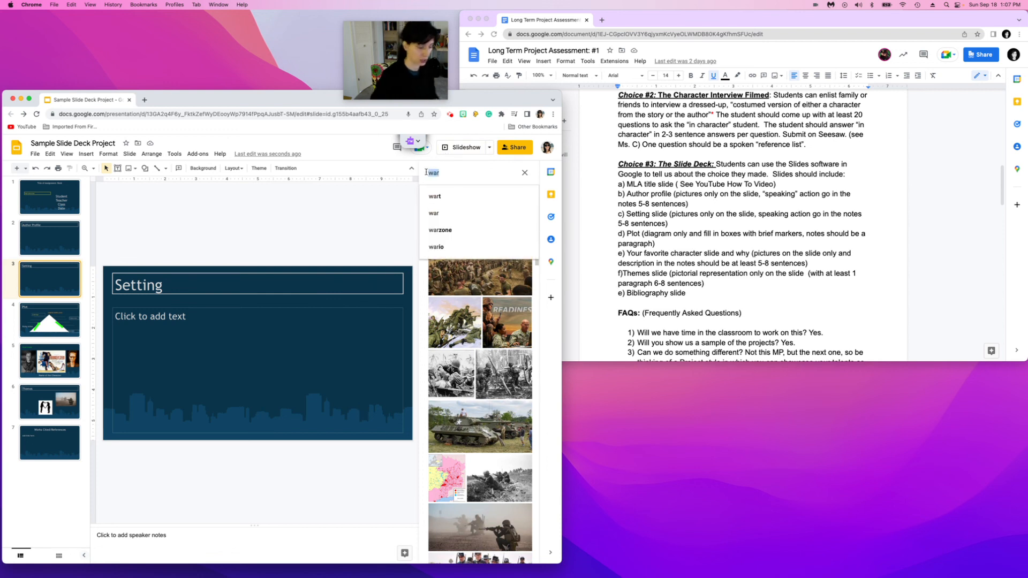
pyautogui.write('trside')
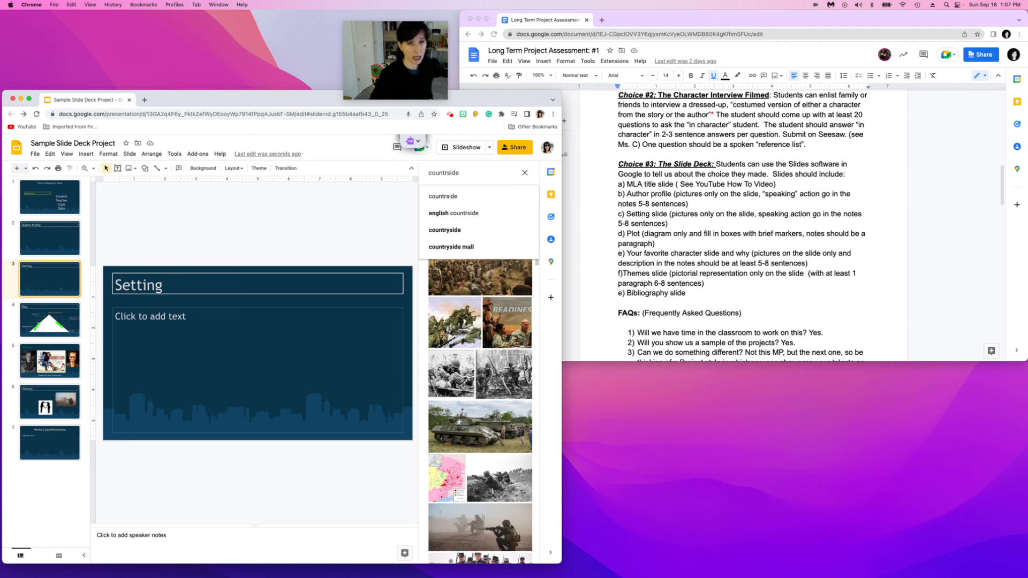
pyautogui.click(449, 173)
pyautogui.write('y')
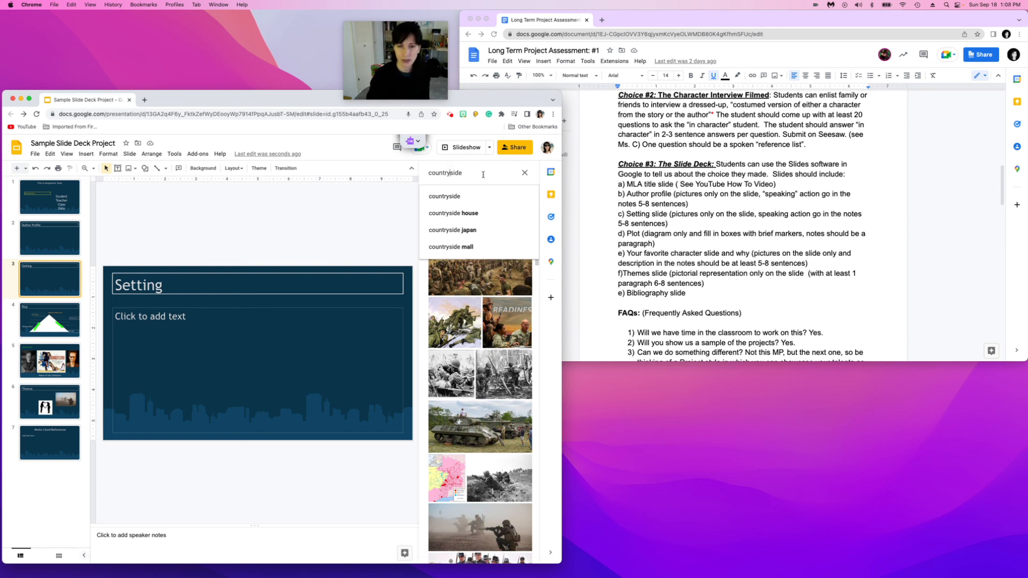
pyautogui.click(475, 195)
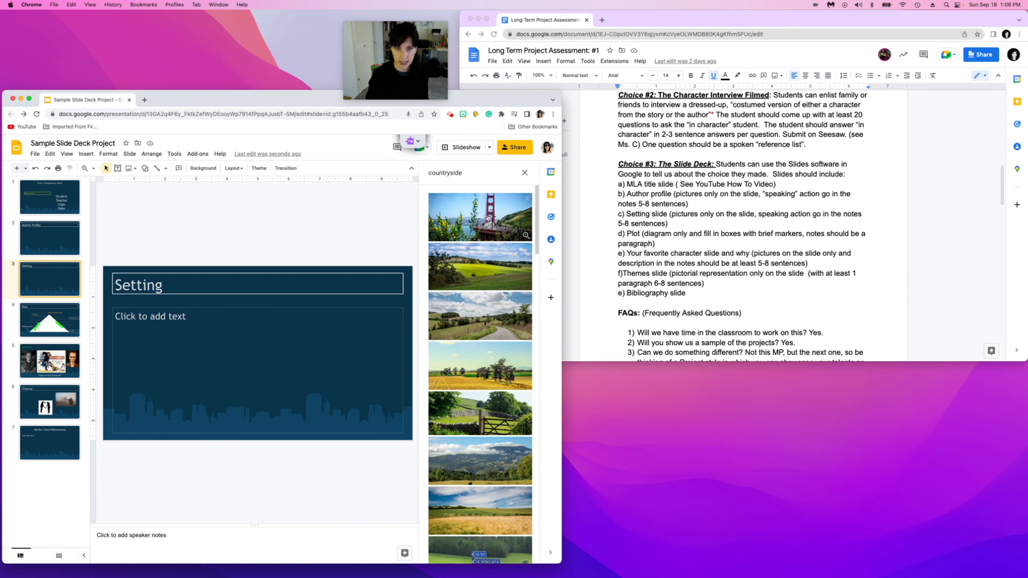
# - Insert the green field photo with the cloudy sky on the Setting slide and shrink it to fit the left part below the title
pyautogui.moveTo(498, 271); pyautogui.dragTo(284, 313)
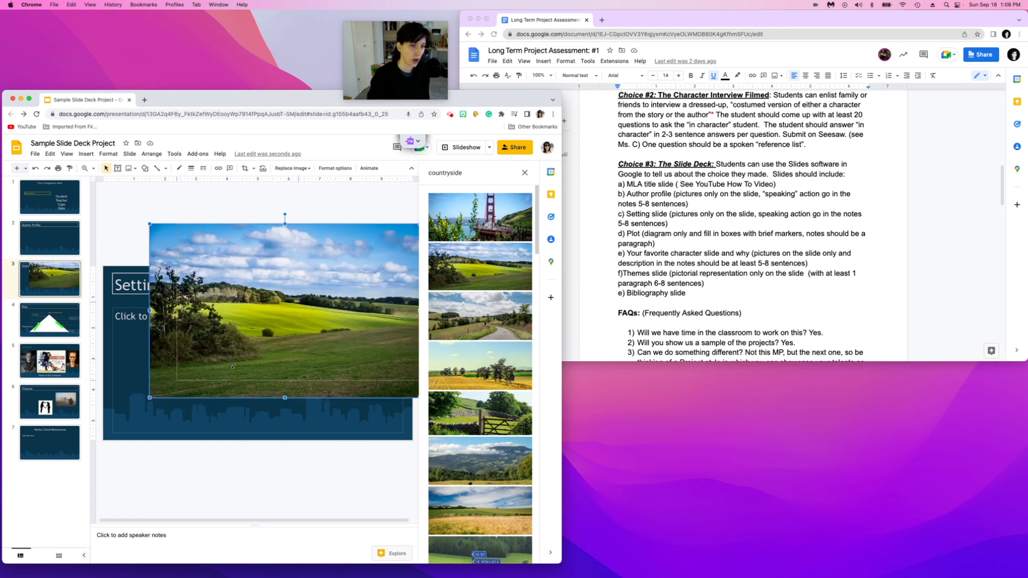
pyautogui.moveTo(305, 320); pyautogui.dragTo(307, 318)
pyautogui.moveTo(364, 264); pyautogui.dragTo(208, 348)
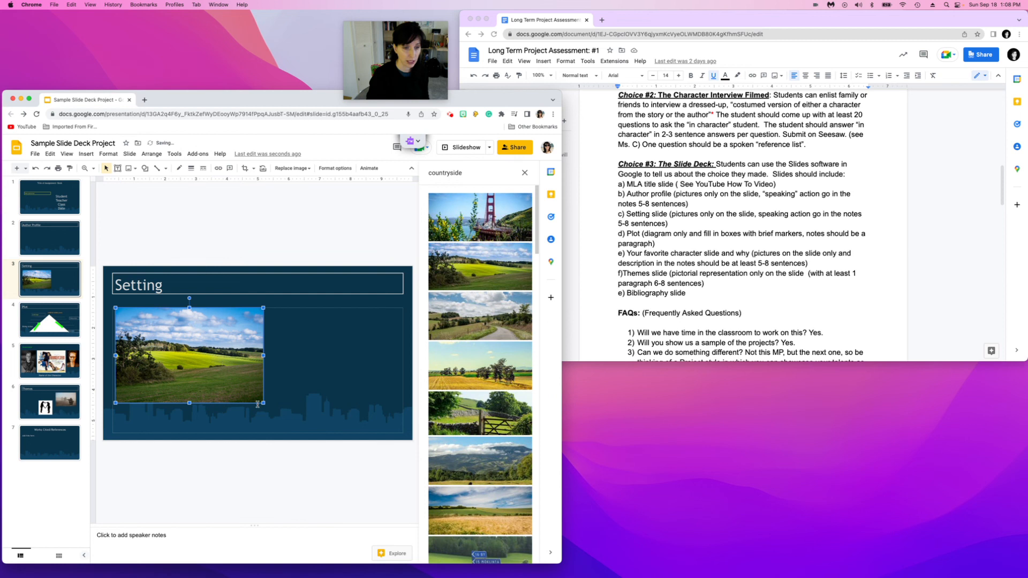
pyautogui.moveTo(263, 402); pyautogui.dragTo(234, 385)
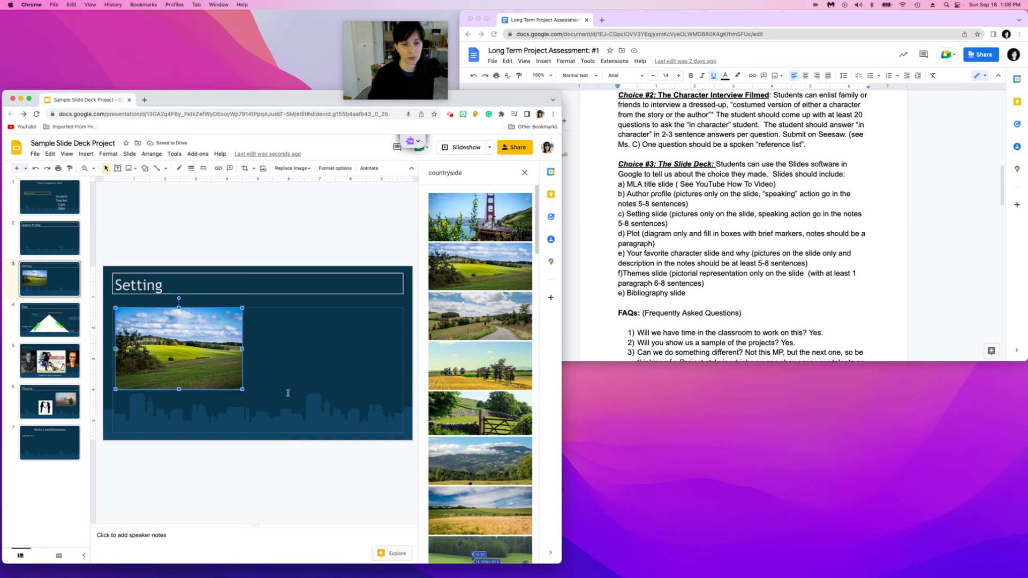
# - Start the Setting slide's speaker note with "Write in detail"
pyautogui.click(120, 539)
pyautogui.write('Wirite in')
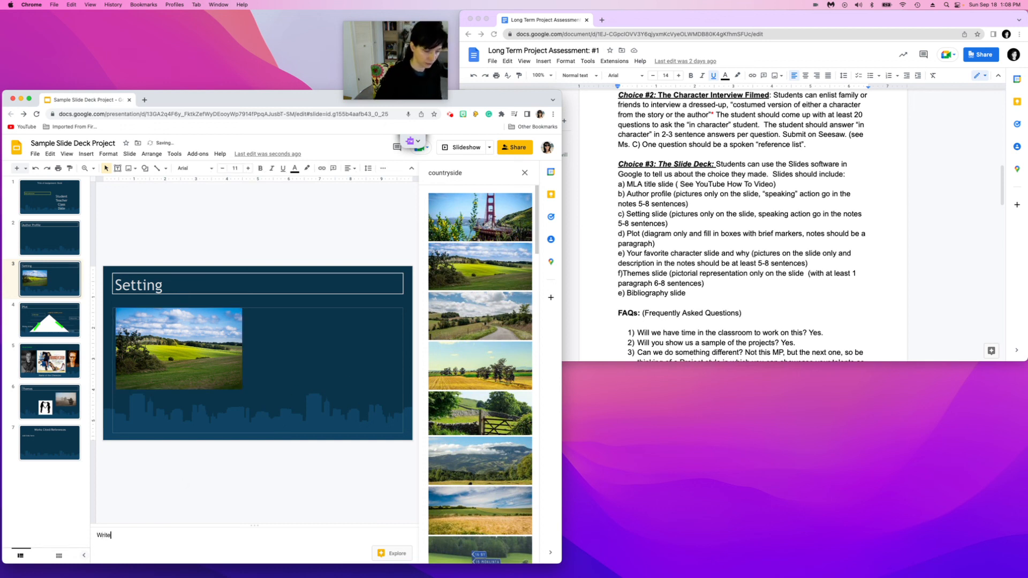
pyautogui.write(' detail')
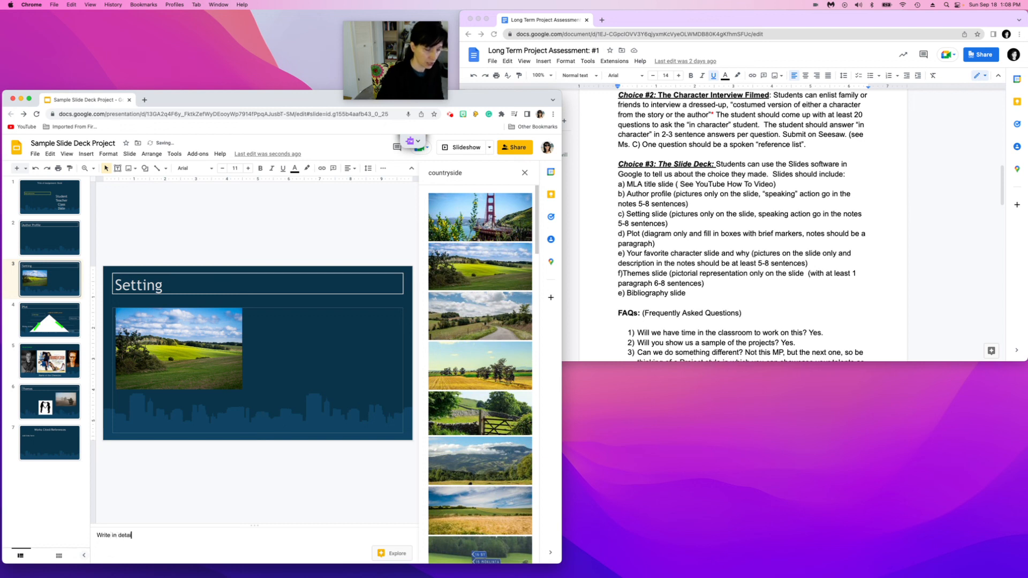